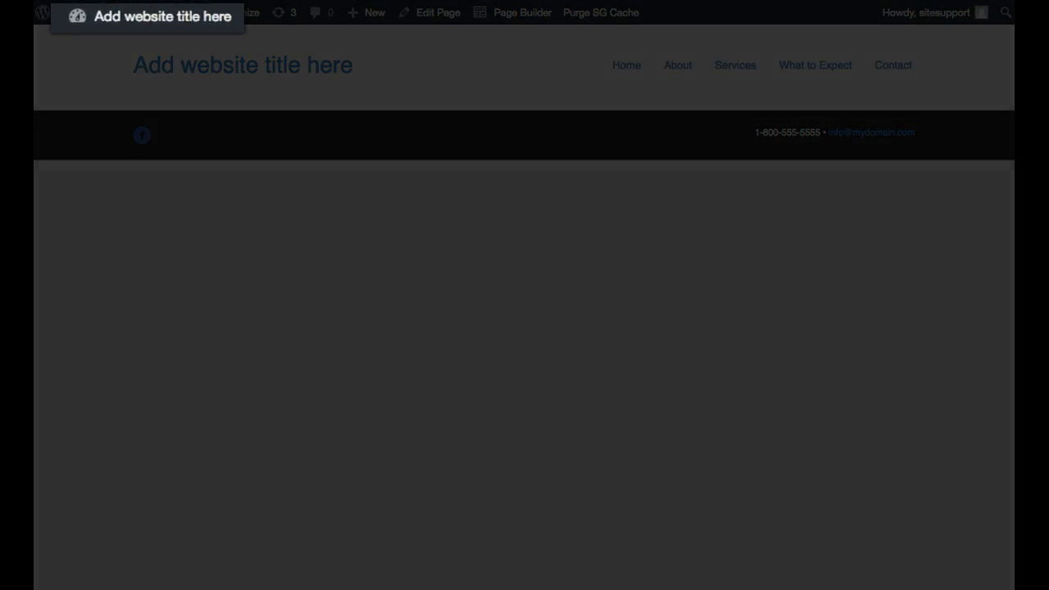
Step: Go to the site's WordPress dashboard and open the Template Cloud in the Page Builder Addon settings
mouse_move(123, 13)
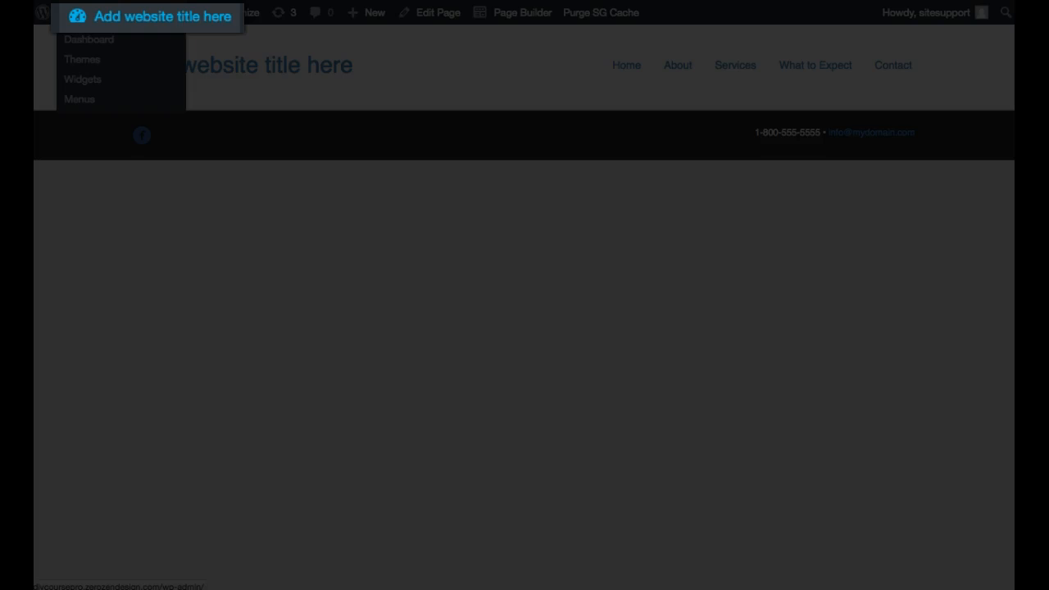
click(127, 13)
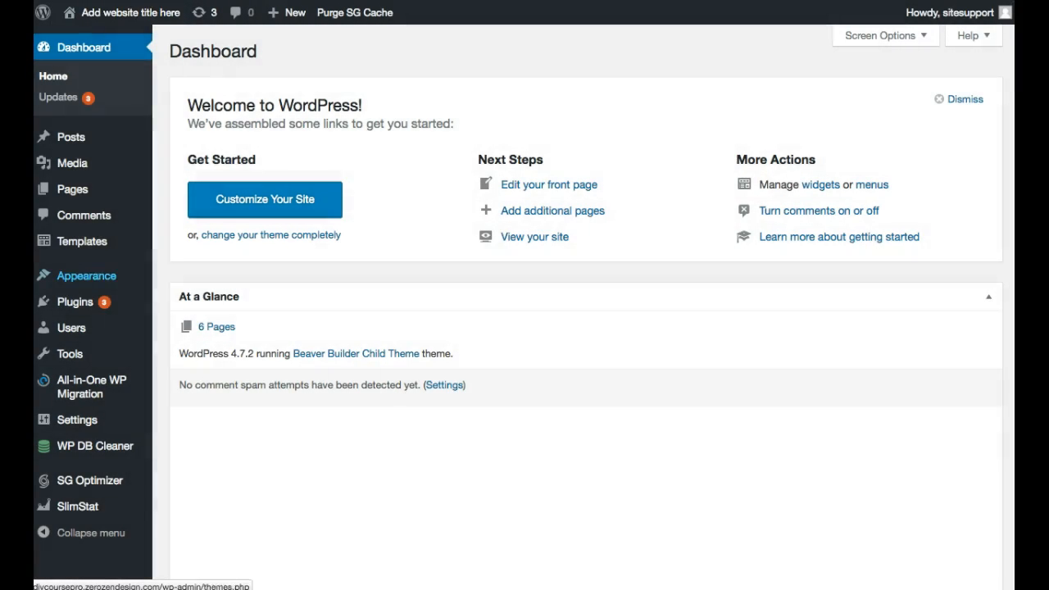
mouse_move(72, 163)
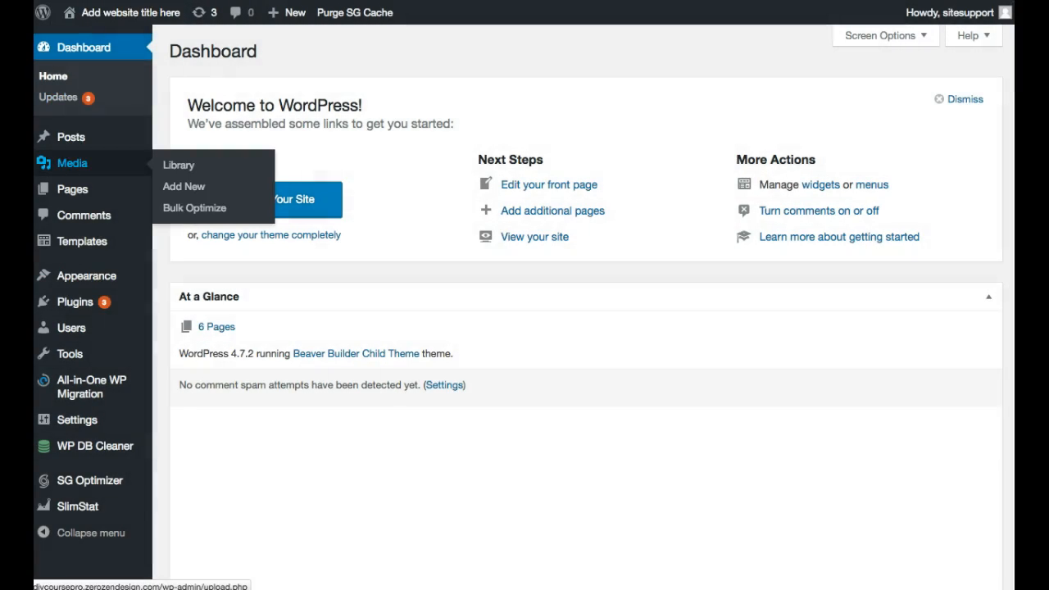
mouse_move(77, 420)
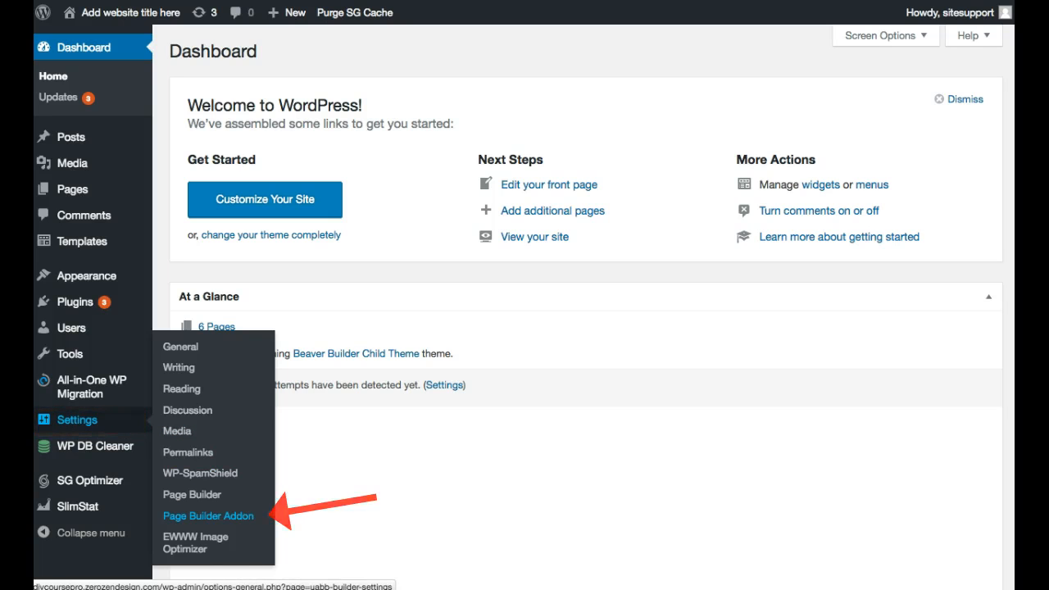
click(208, 515)
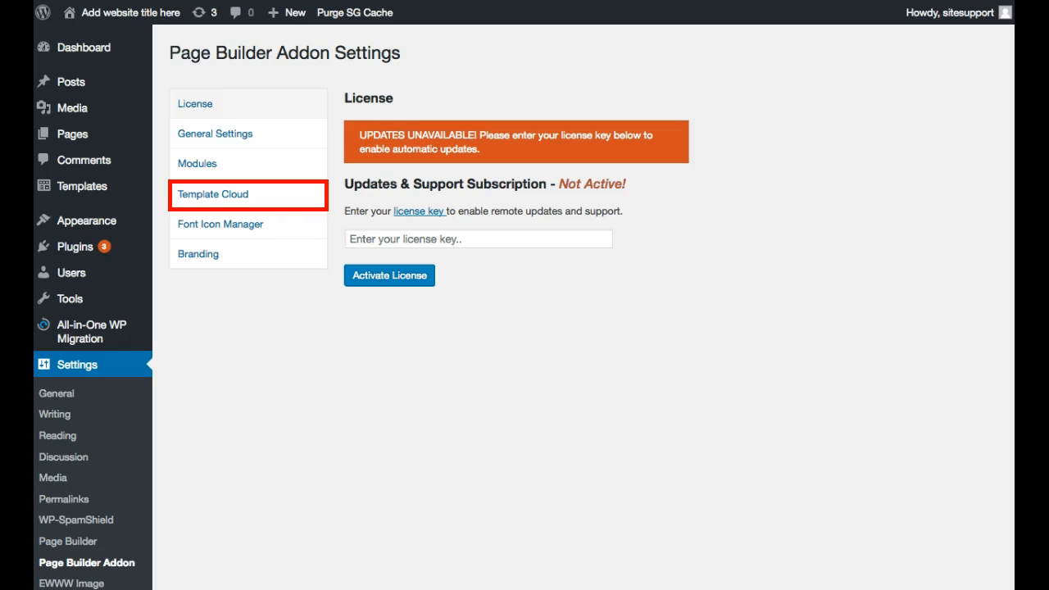
click(213, 194)
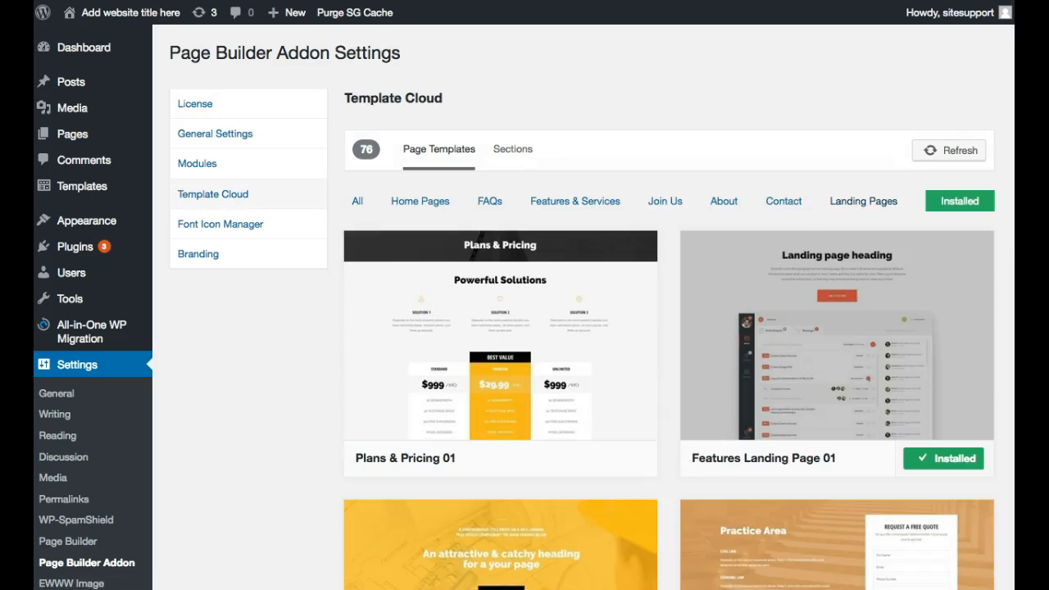
Step: Install the Watch Store template from the landing page templates
scroll(669, 328, down, 5)
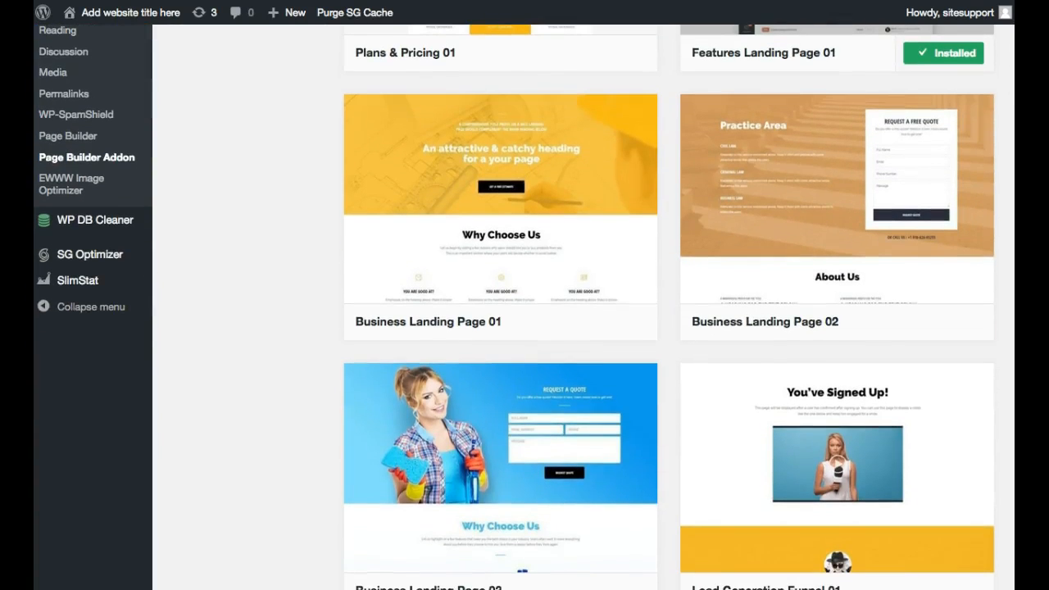
scroll(669, 328, down, 4)
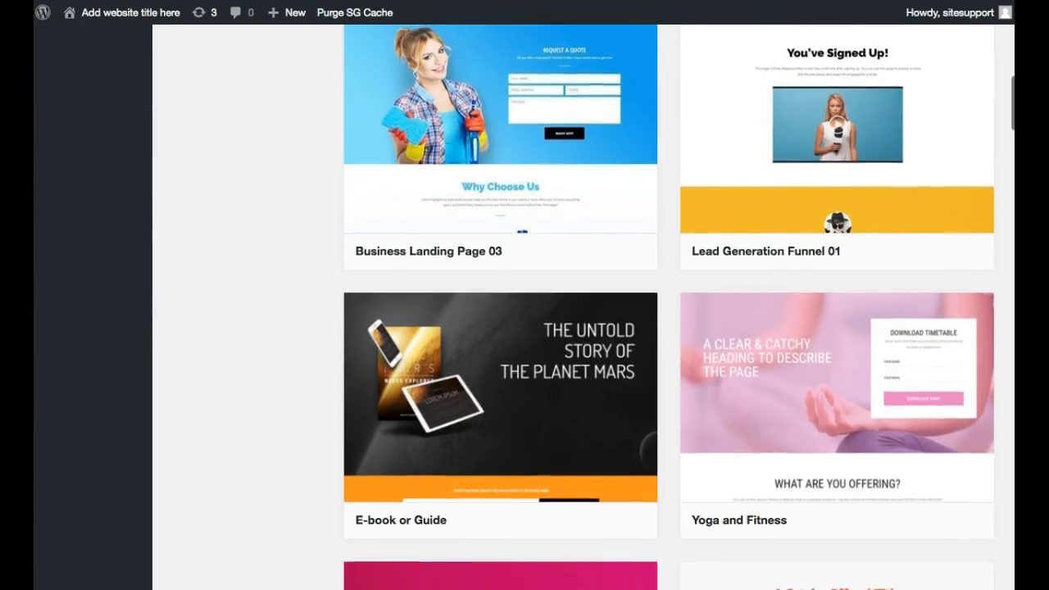
scroll(669, 328, down, 1)
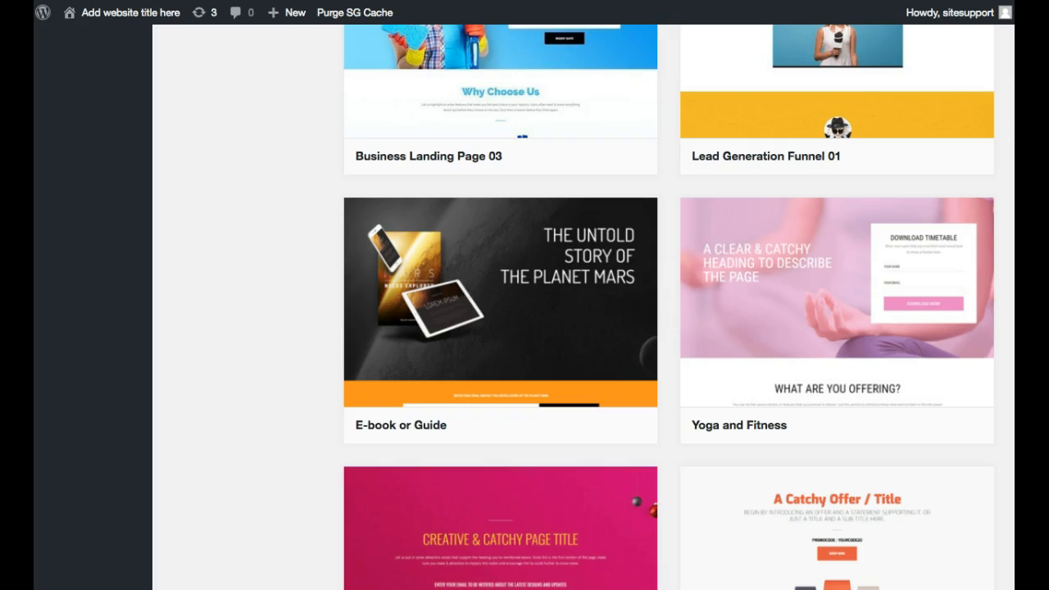
scroll(669, 328, down, 2)
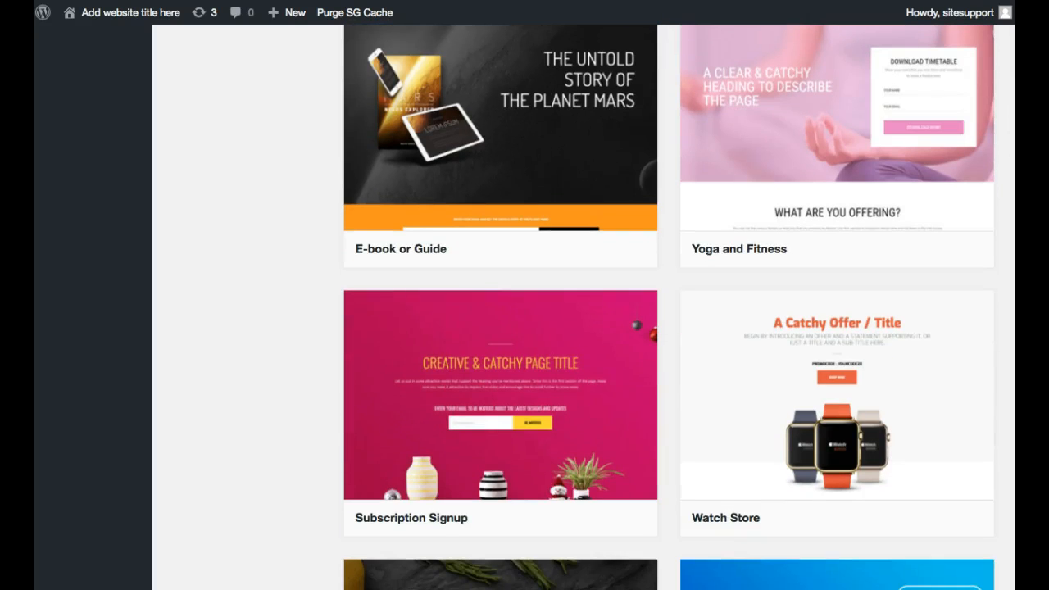
click(836, 394)
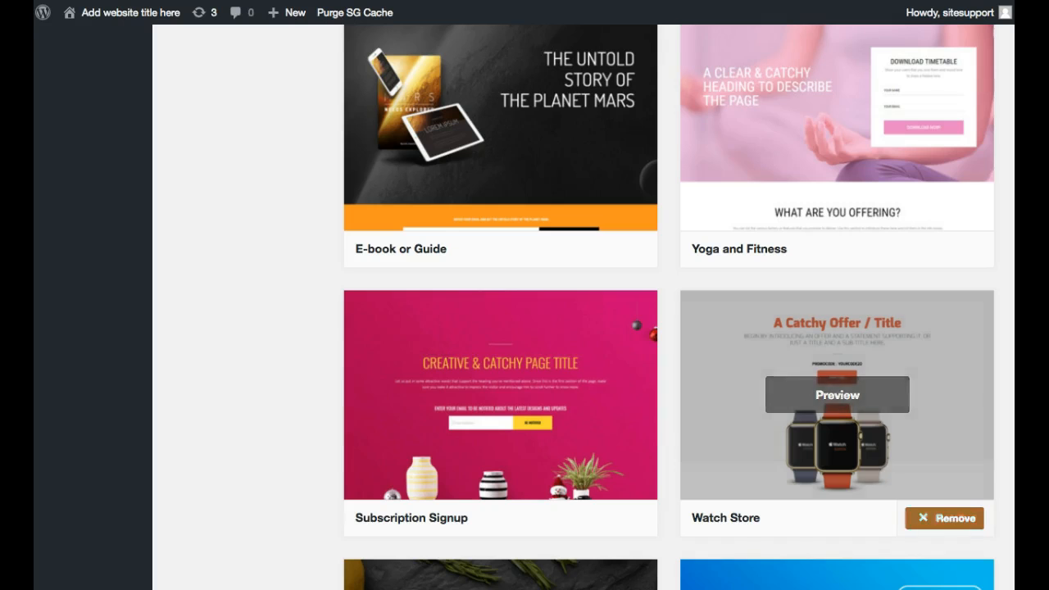
Step: Filter the page templates to the About category and install the About 05 template
scroll(624, 302, up, 12)
scroll(624, 302, up, 2)
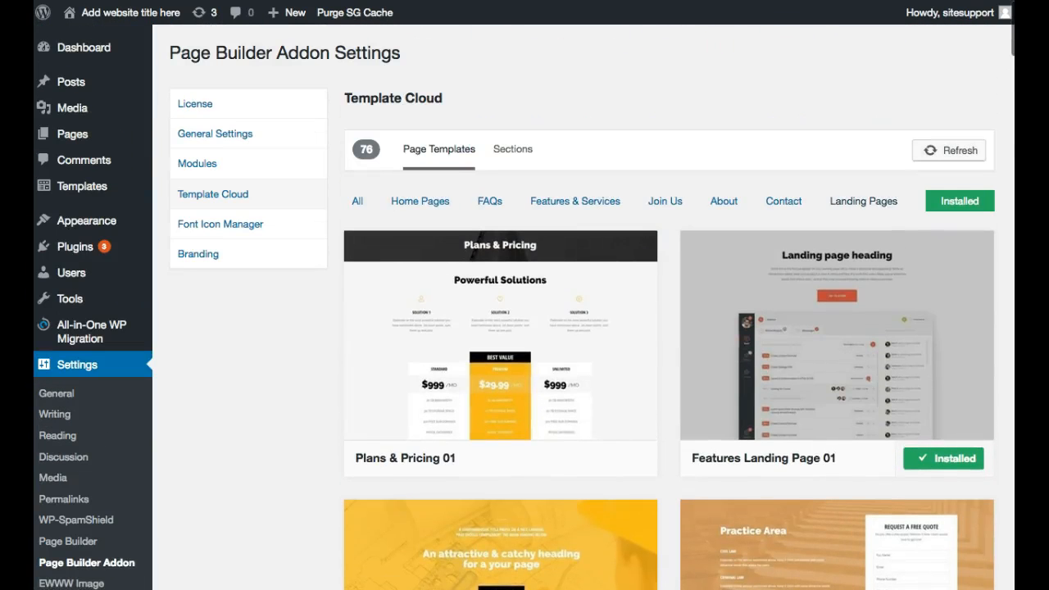
click(724, 201)
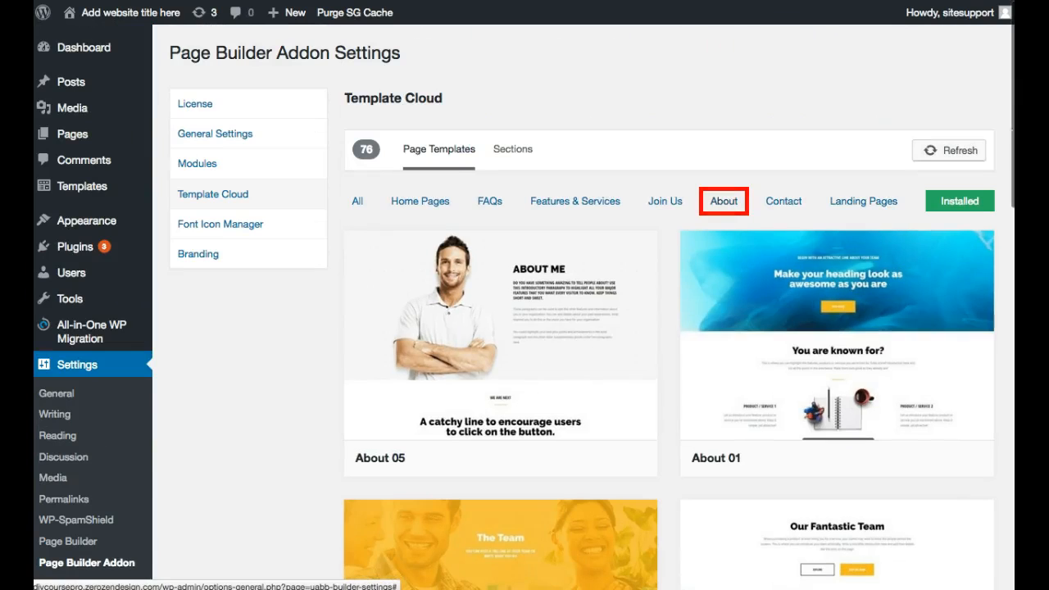
mouse_move(501, 335)
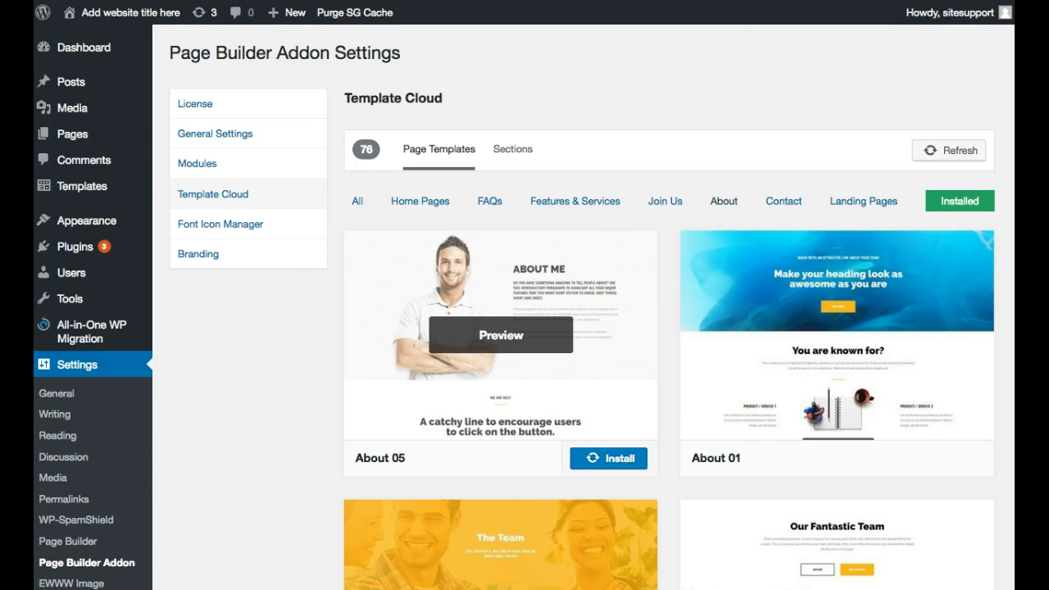
click(608, 459)
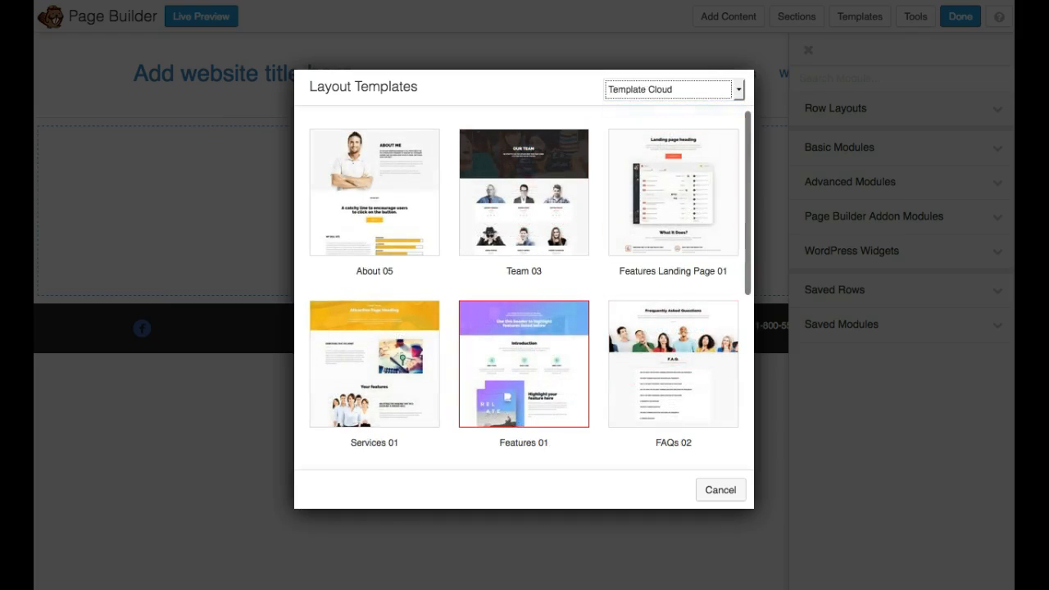
Step: Apply the Watch Store layout from the Template Cloud to the page and close the content modules list
scroll(524, 320, down, 3)
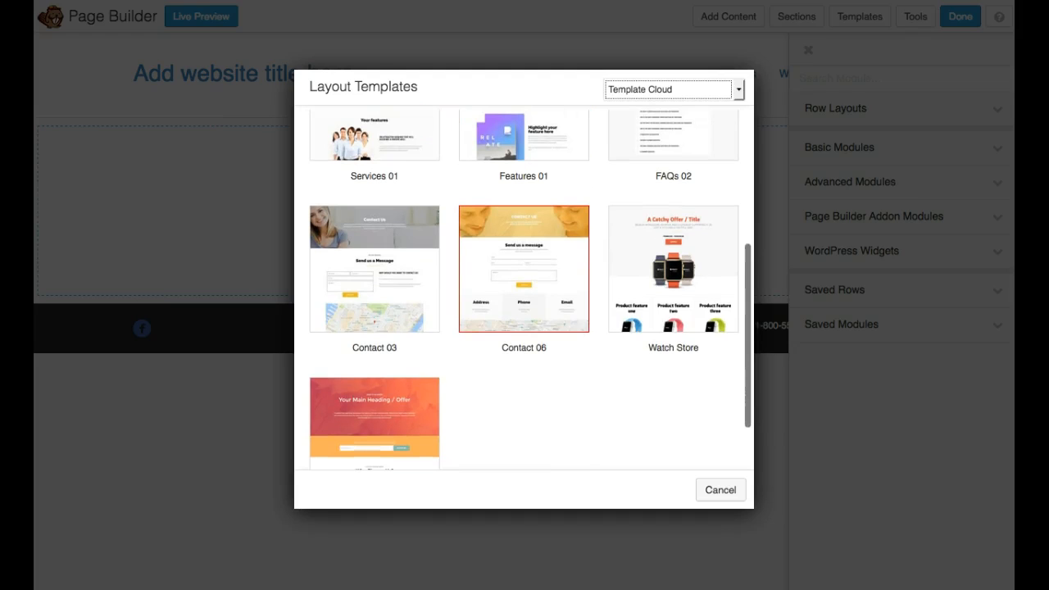
click(673, 269)
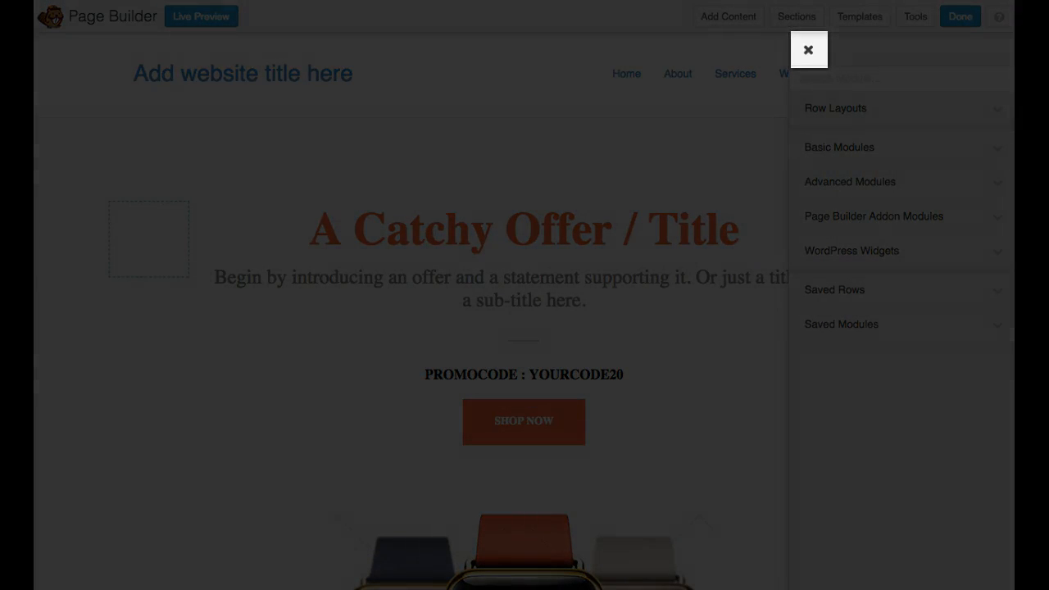
click(809, 50)
scroll(525, 312, down, 5)
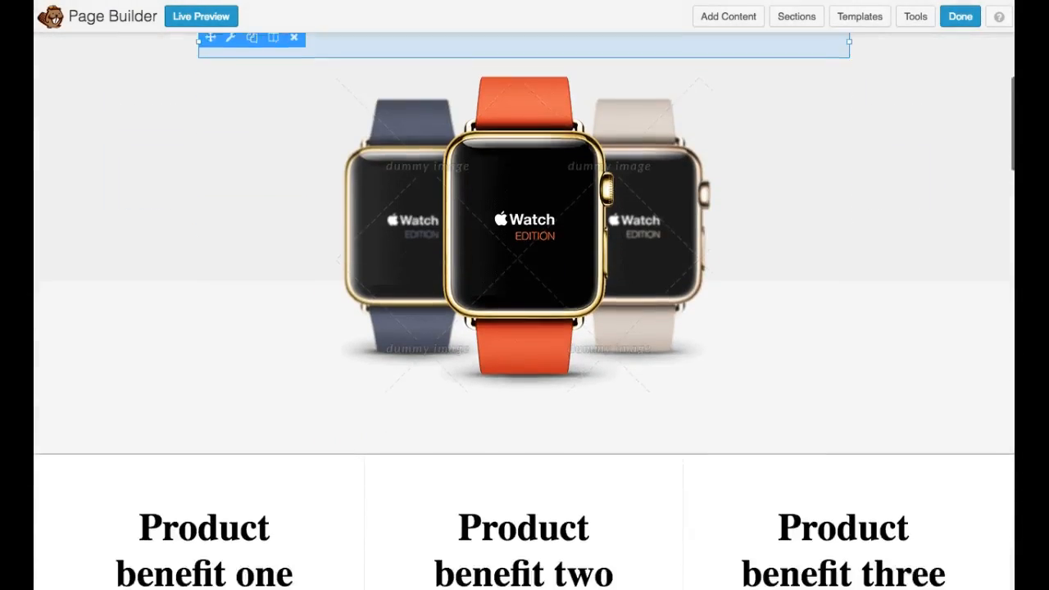
scroll(525, 312, down, 12)
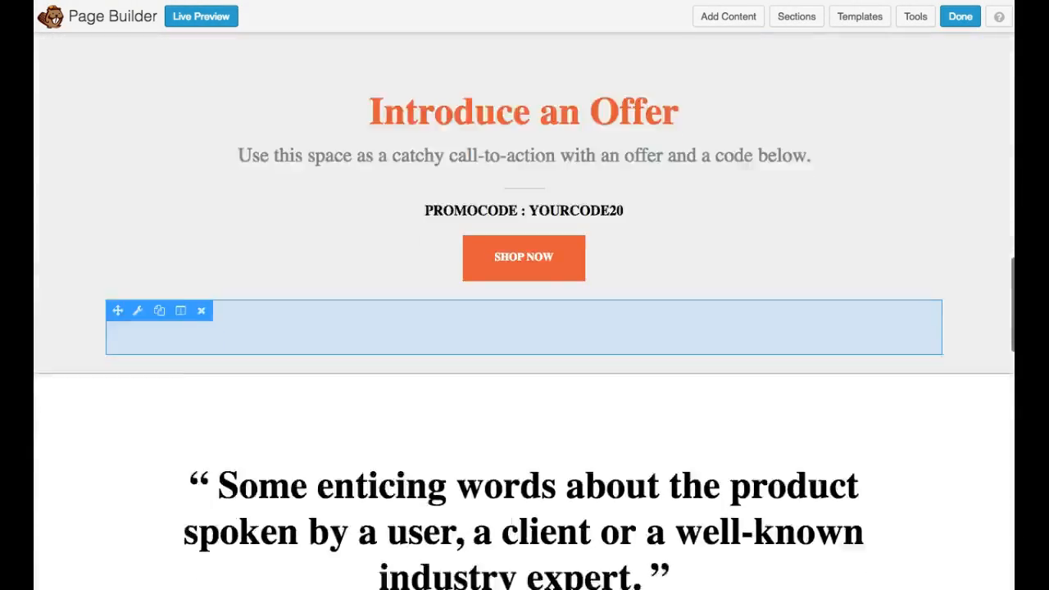
scroll(524, 312, down, 7)
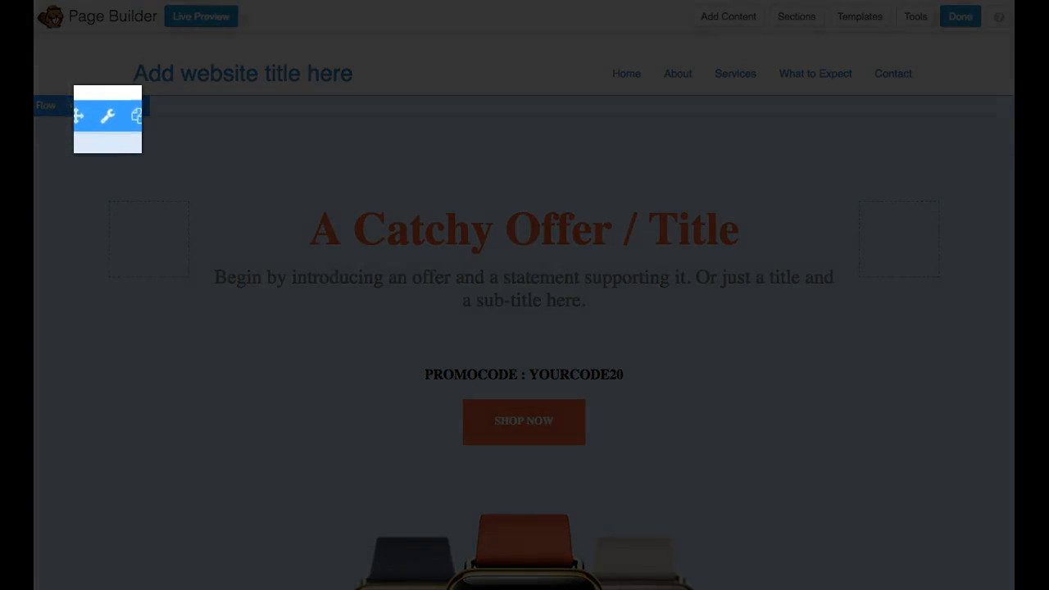
Step: Examine the first row's style, background type, effects and margin settings, leaving without saving
click(105, 106)
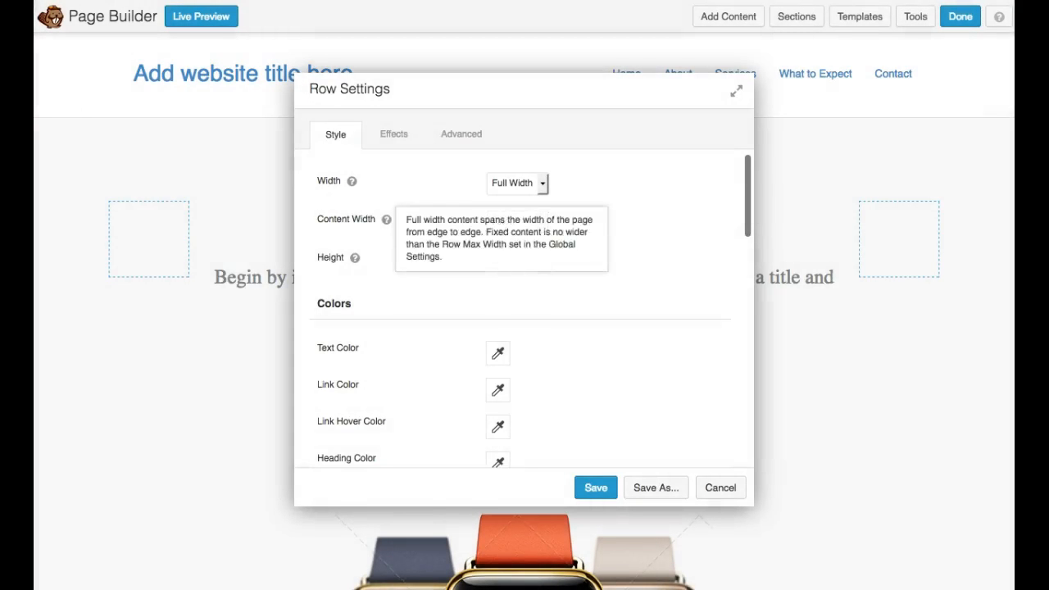
scroll(524, 312, down, 5)
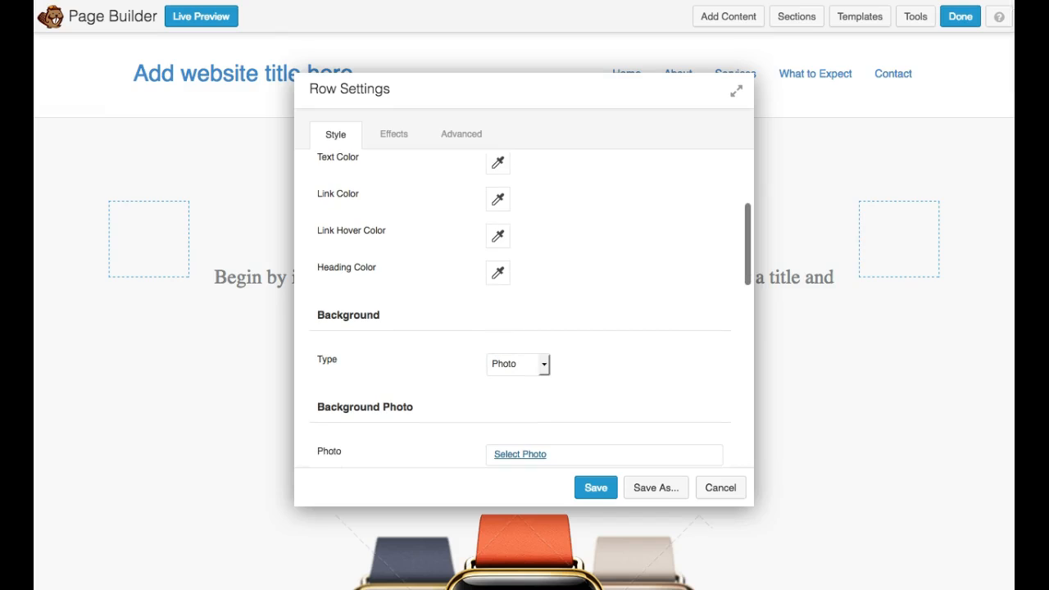
click(518, 364)
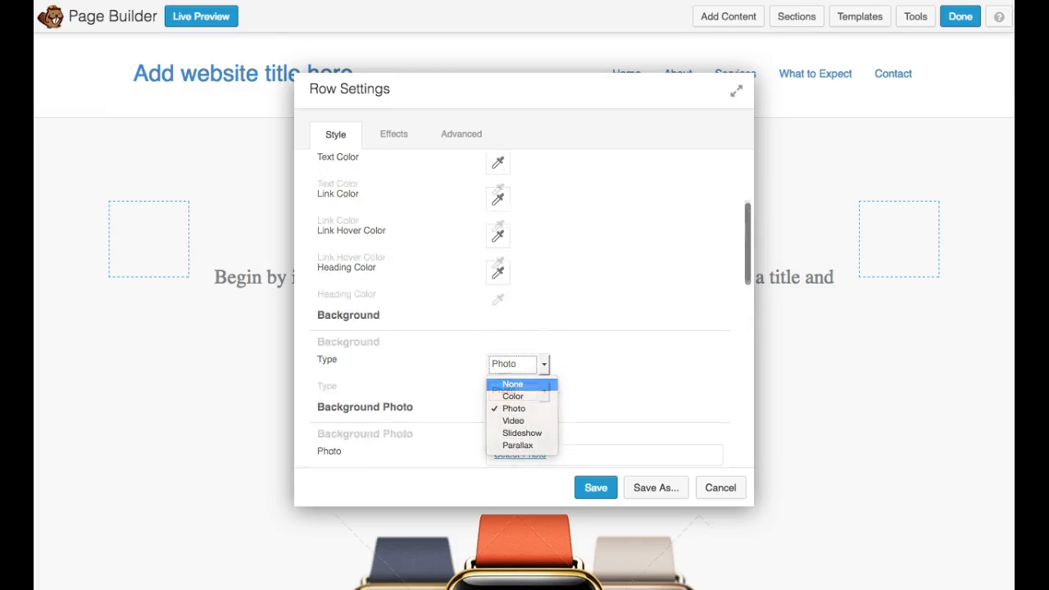
click(392, 134)
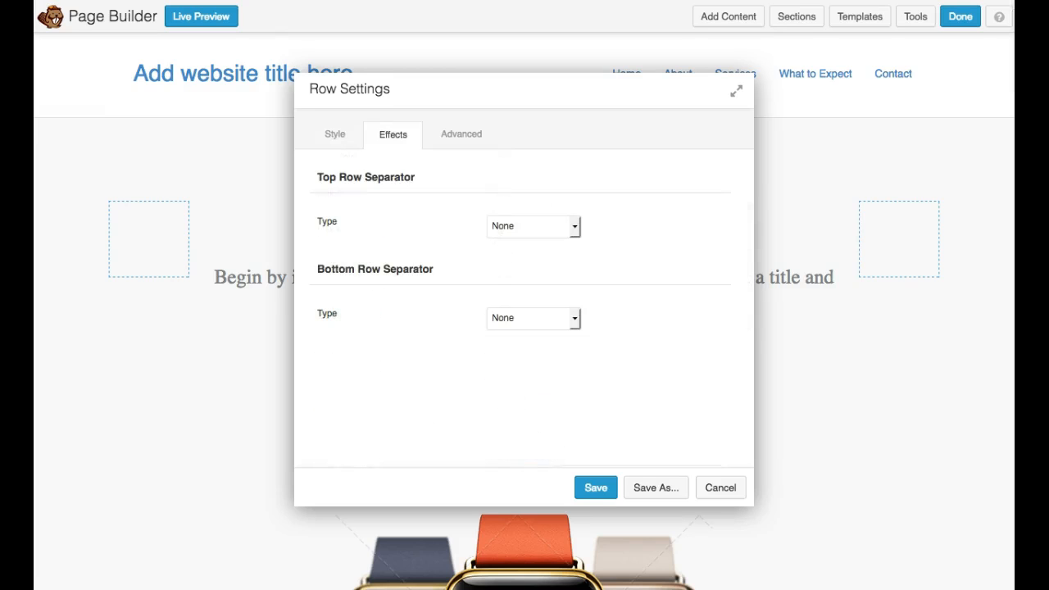
click(461, 133)
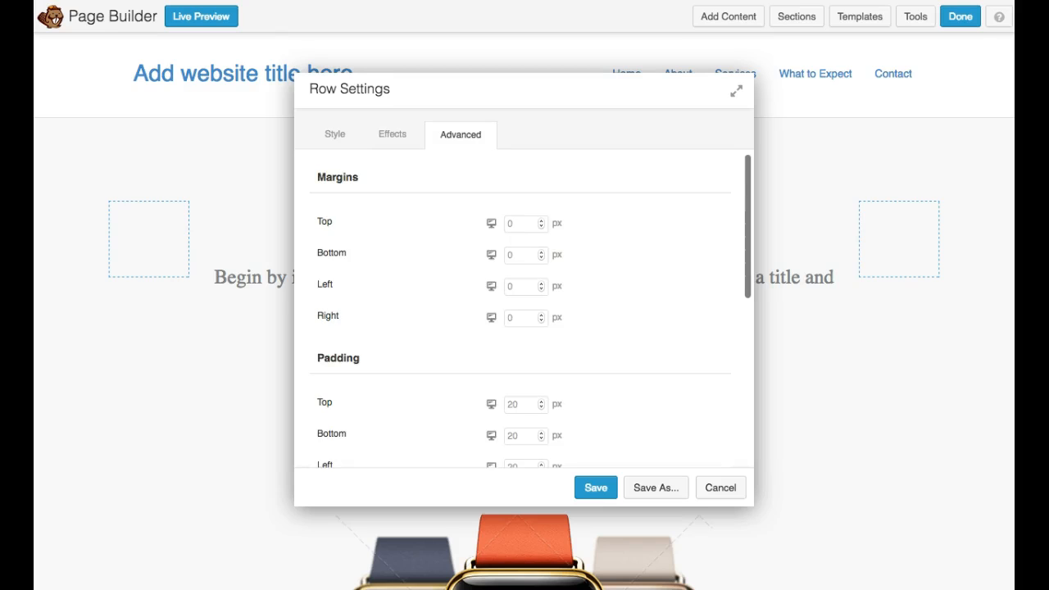
click(720, 488)
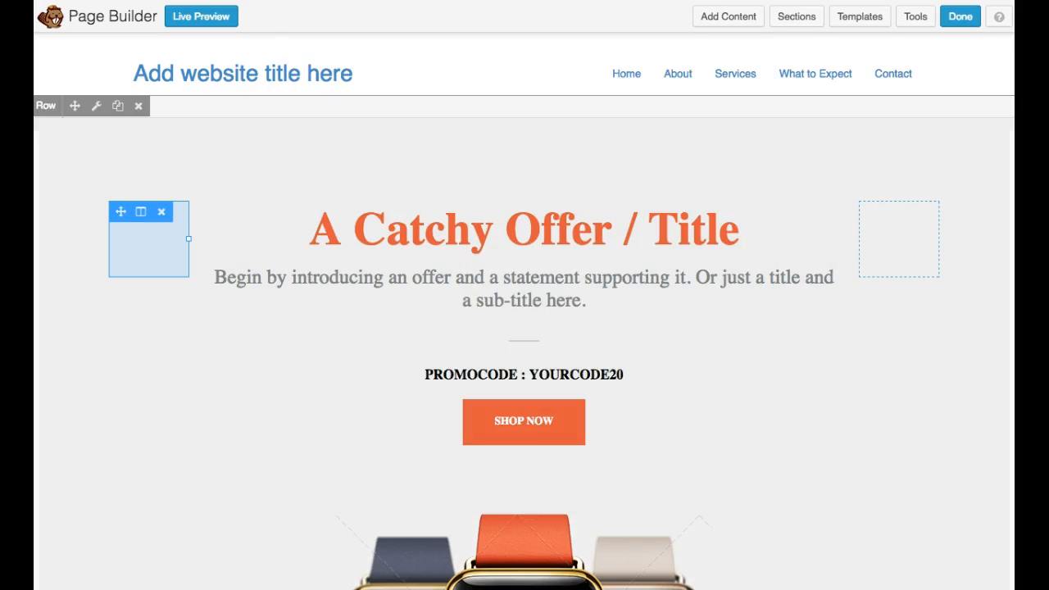
Step: Check the settings of the empty column beside the main heading, cancel them, and narrow that column slightly
mouse_move(141, 211)
click(173, 235)
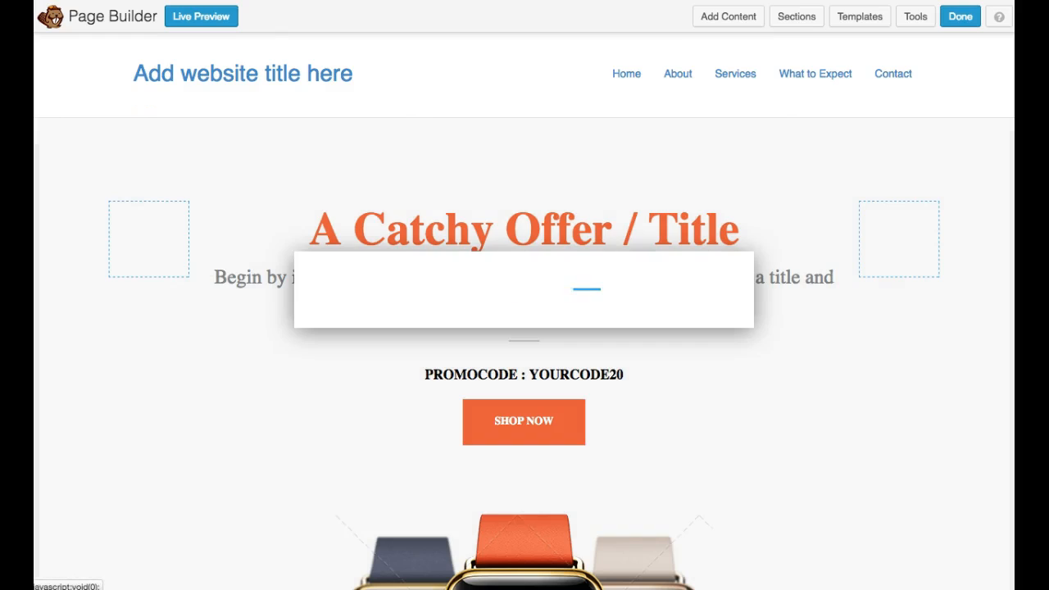
click(720, 488)
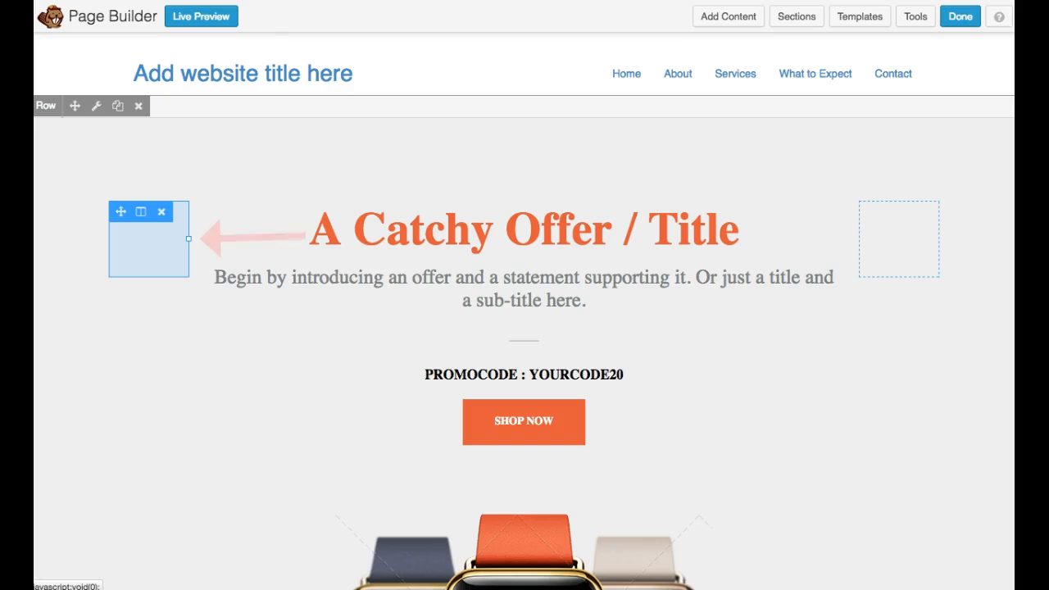
mouse_move(188, 238)
mouse_down()
mouse_move(534, 238)
mouse_move(188, 239)
mouse_up()
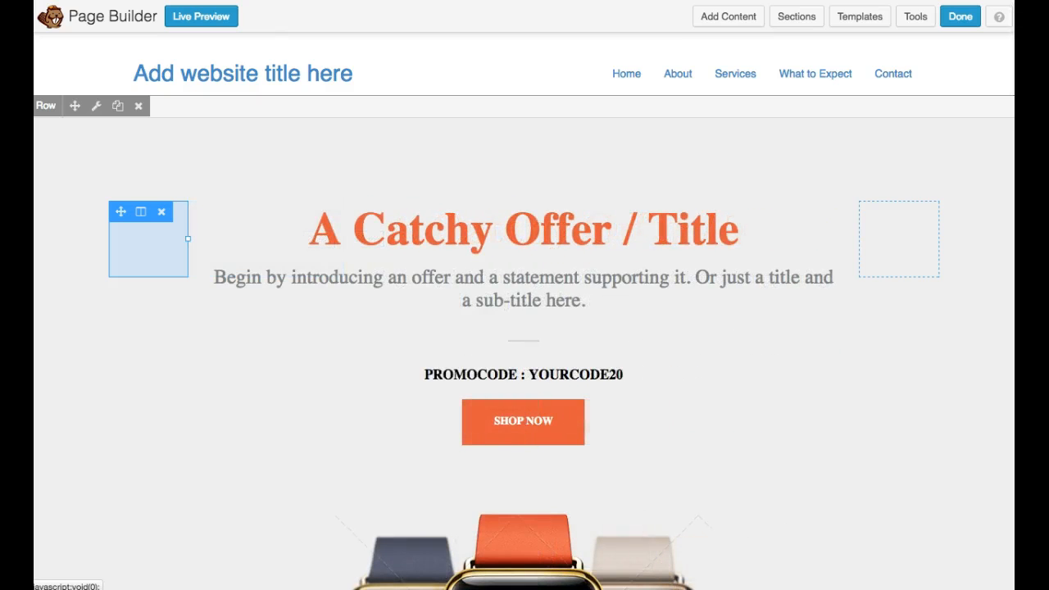
Step: Replace the title prefix of the info box containing the main heading with "Change", moving the settings window to reveal the heading
click(230, 209)
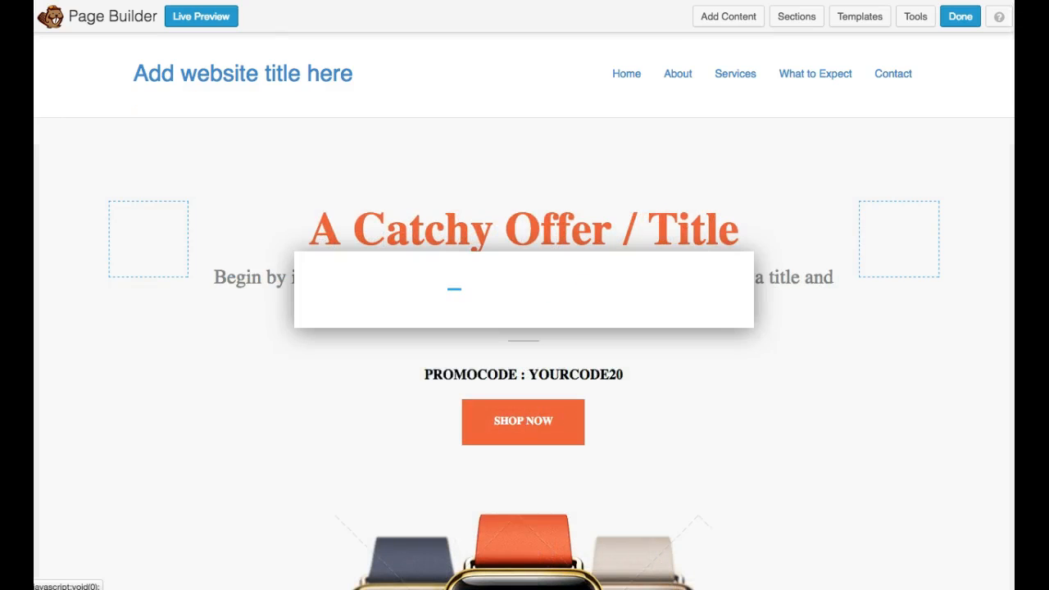
drag(459, 89, 788, 149)
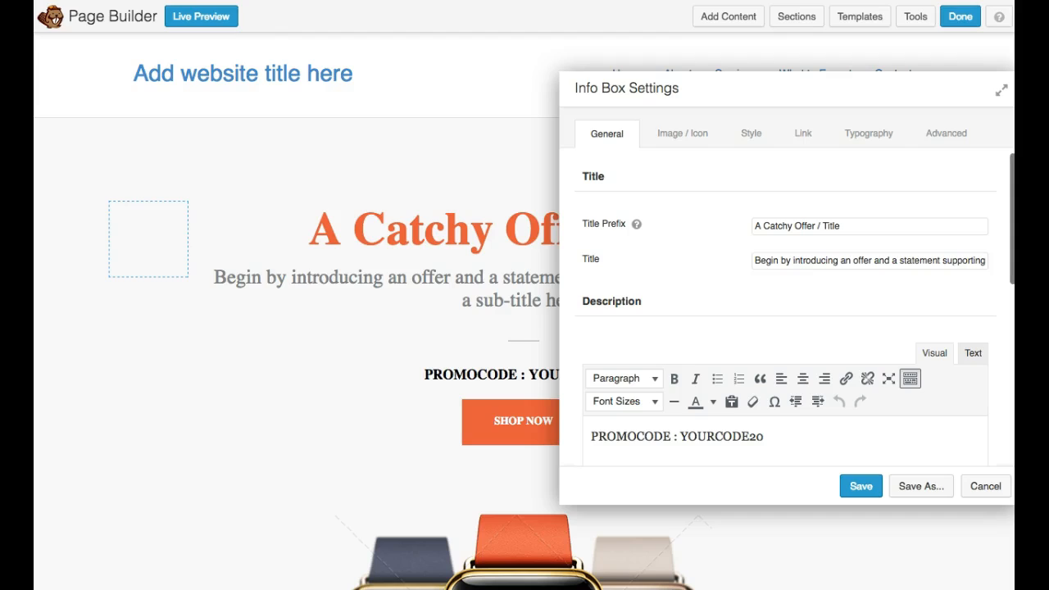
triple_click(797, 226)
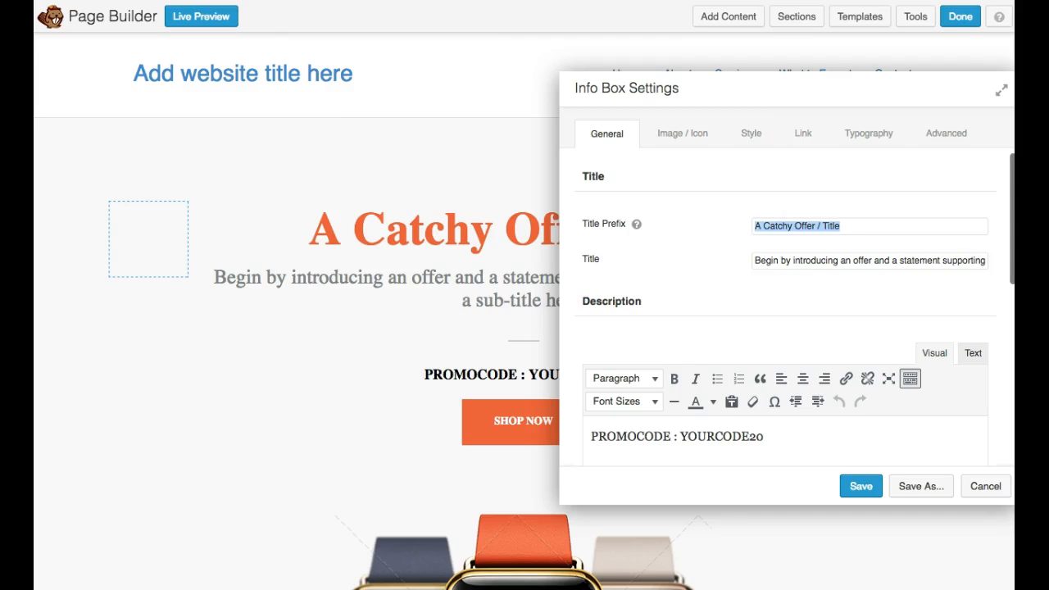
text(Change)
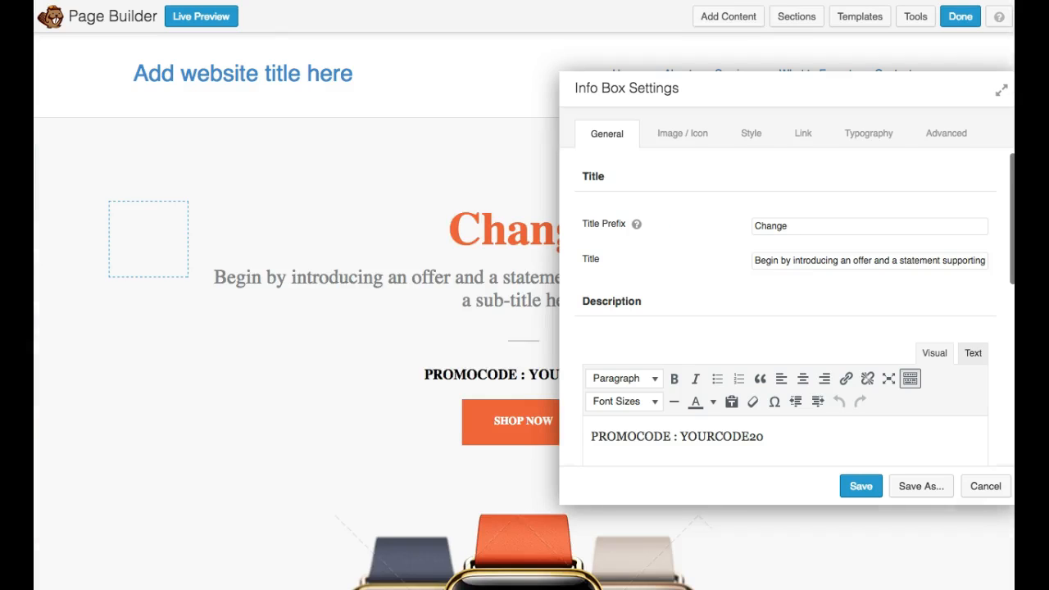
drag(696, 212, 591, 269)
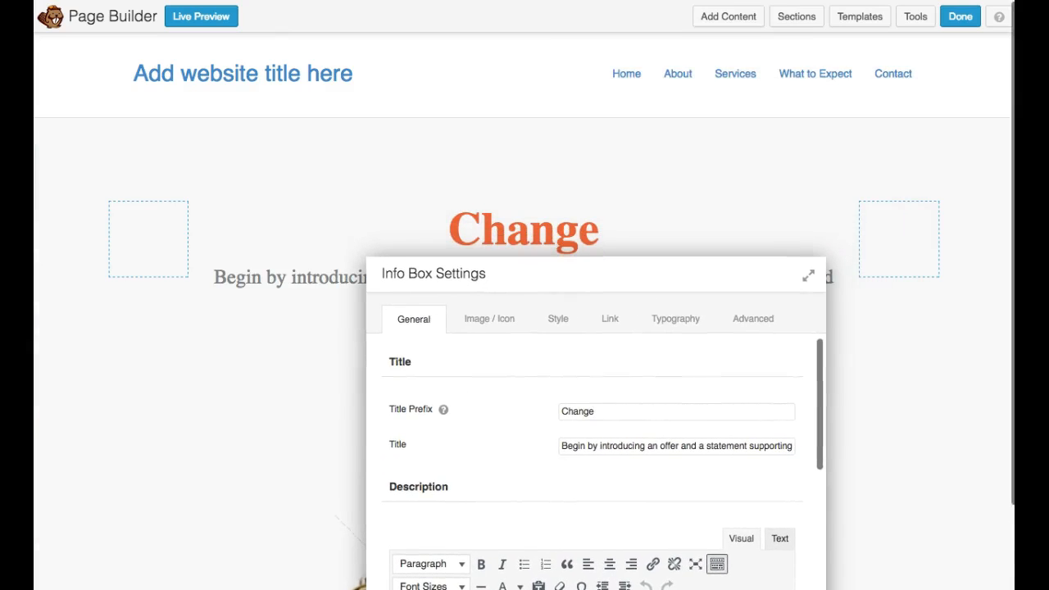
drag(591, 269, 583, 261)
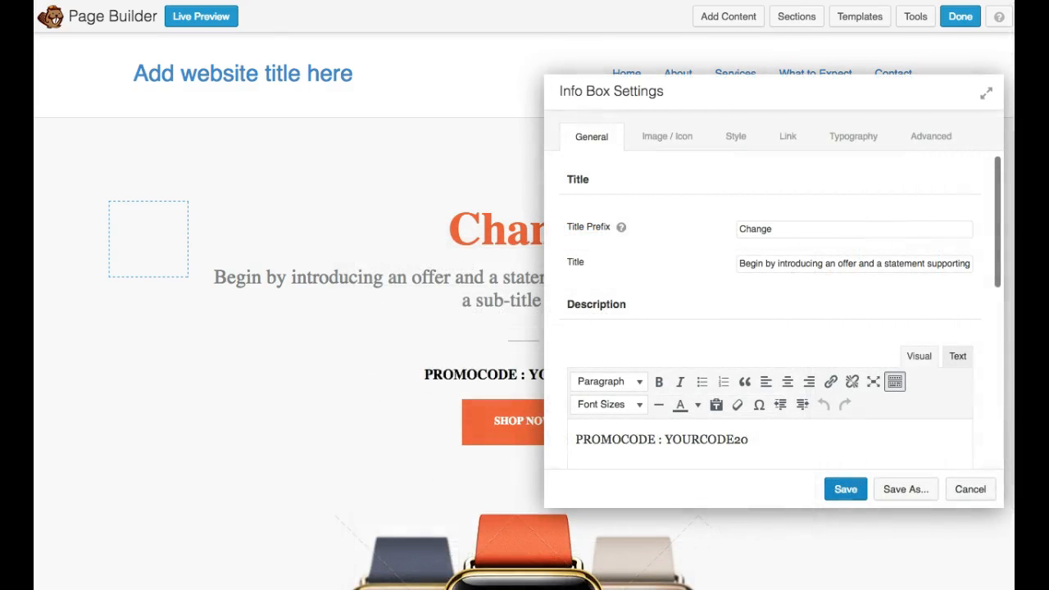
Step: Save the main heading's info box settings, then open the form for saving it as a reusable module and dismiss it
click(846, 490)
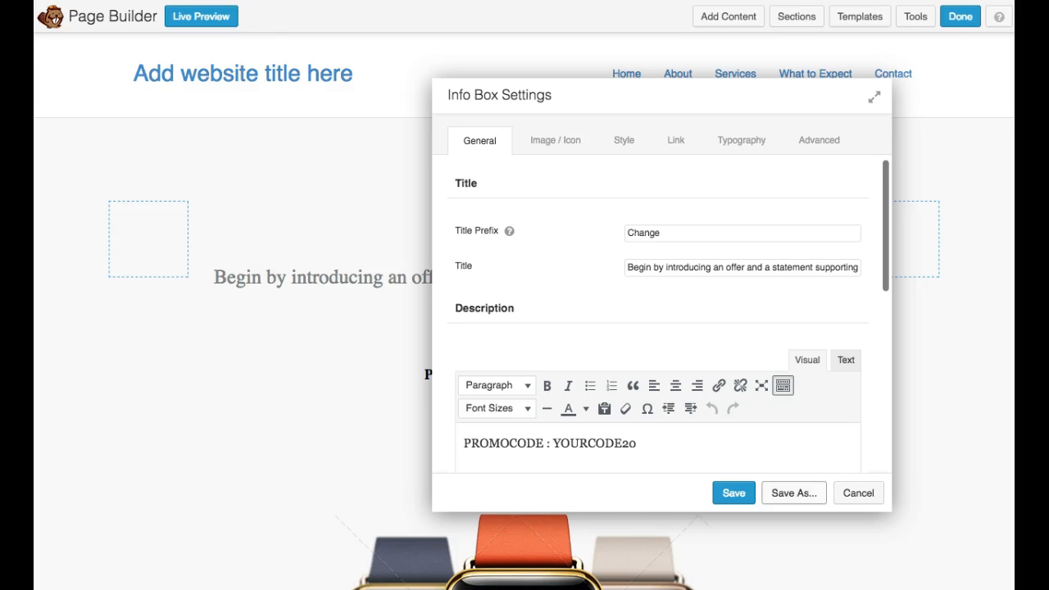
click(795, 493)
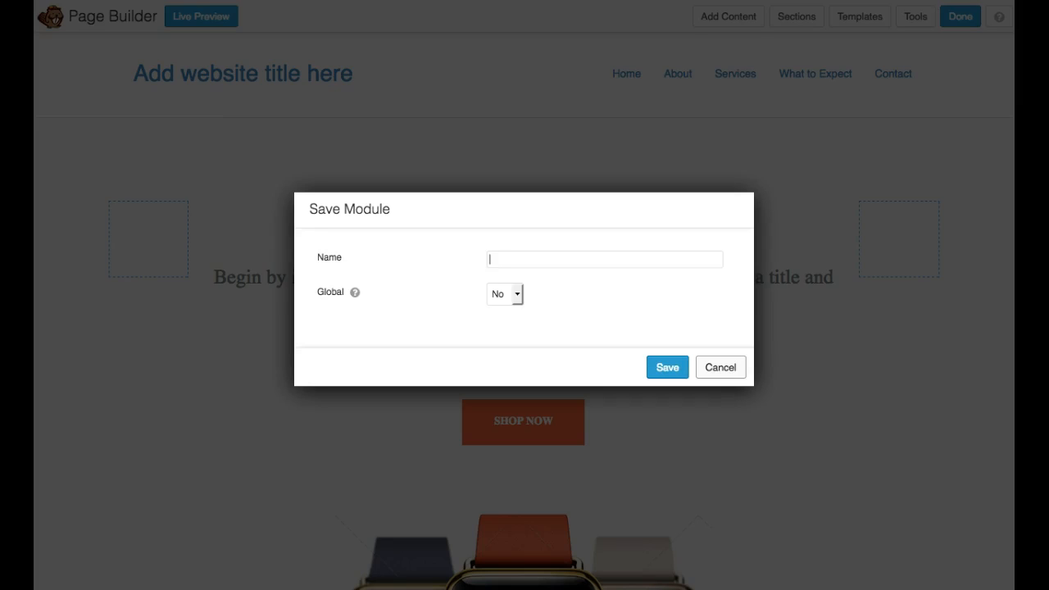
key(Escape)
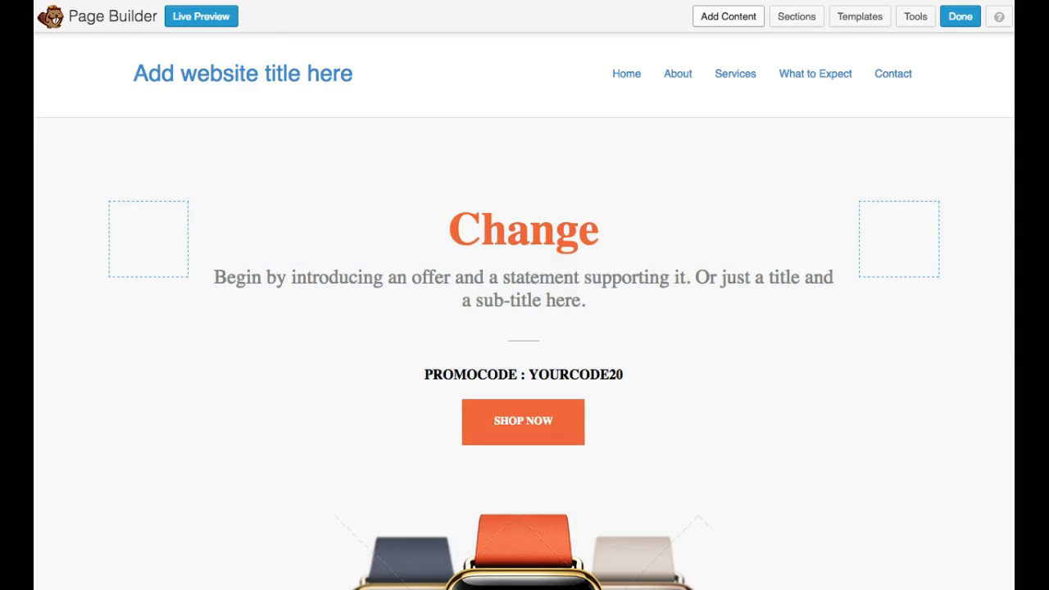
Step: Browse the basic and advanced content modules and add a Callout module to the page
click(728, 17)
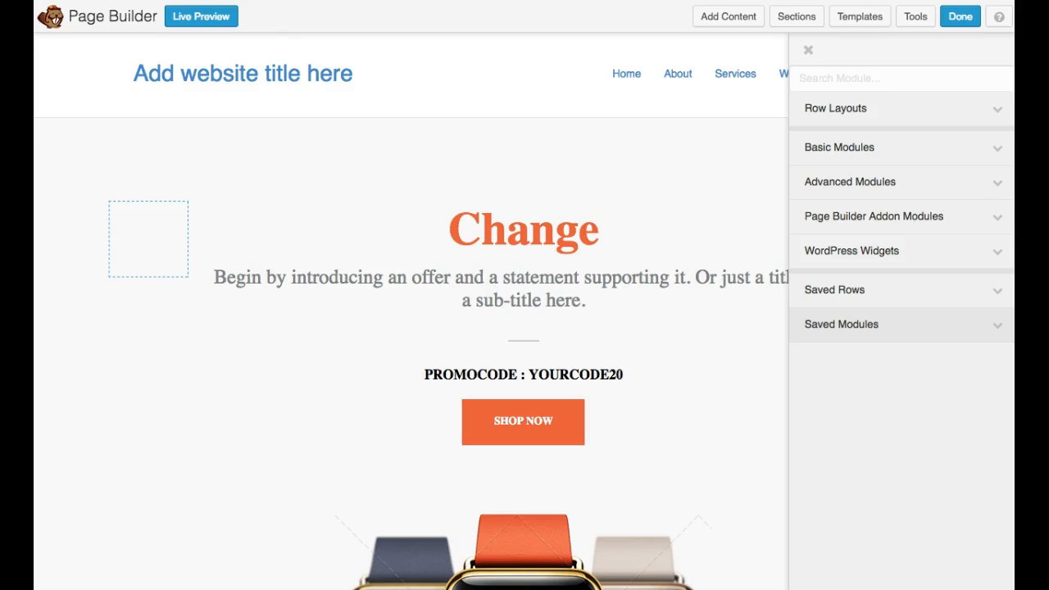
scroll(410, 312, down, 5)
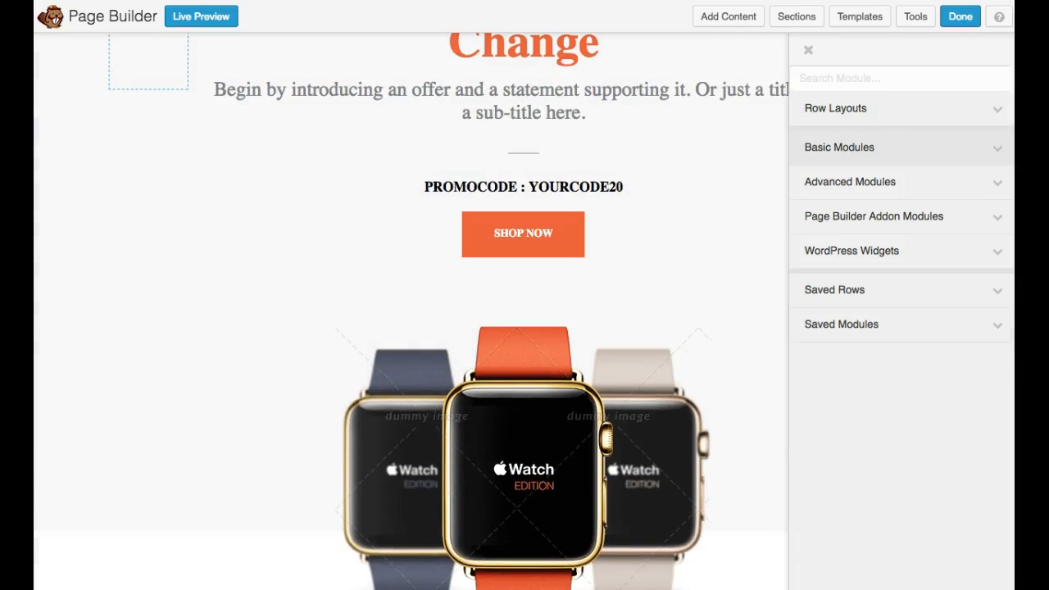
click(844, 147)
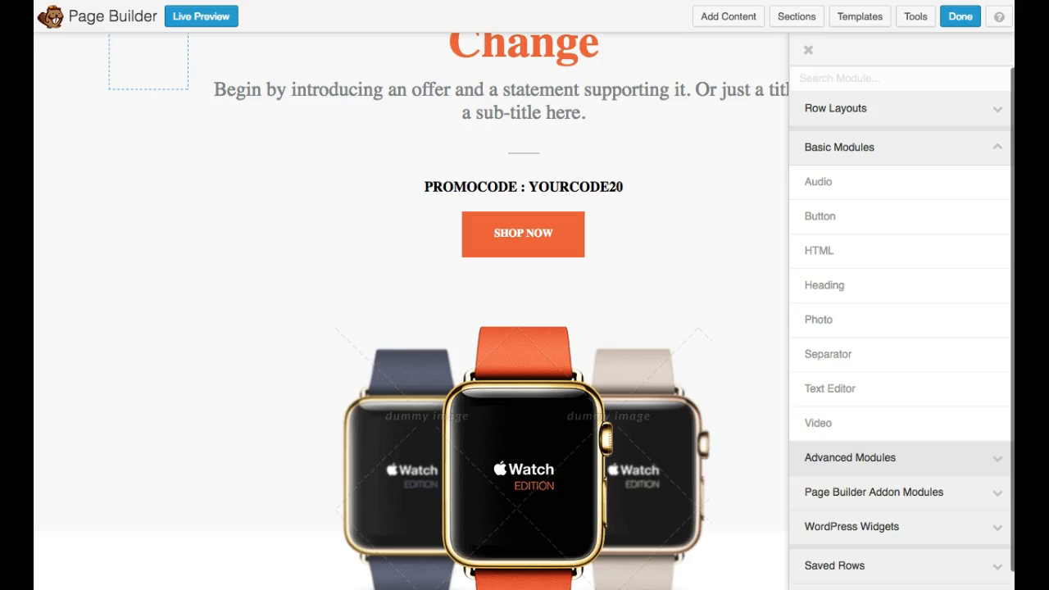
click(850, 457)
drag(822, 285, 94, 164)
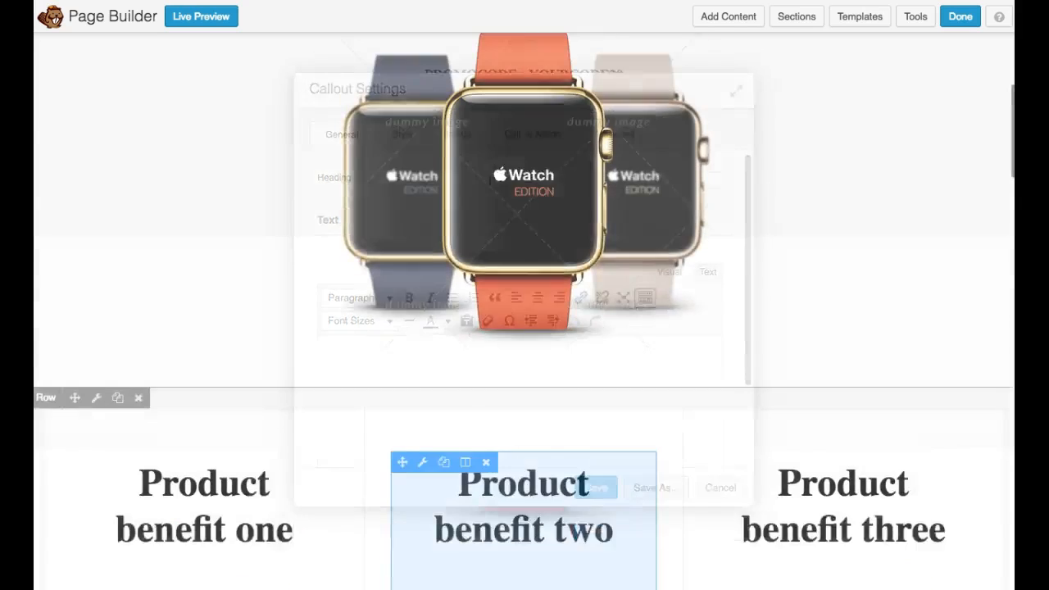
Step: Remove the watch image module below the Shop Now button and bring up the options for publishing, saving or discarding the changes
scroll(524, 377, up, 3)
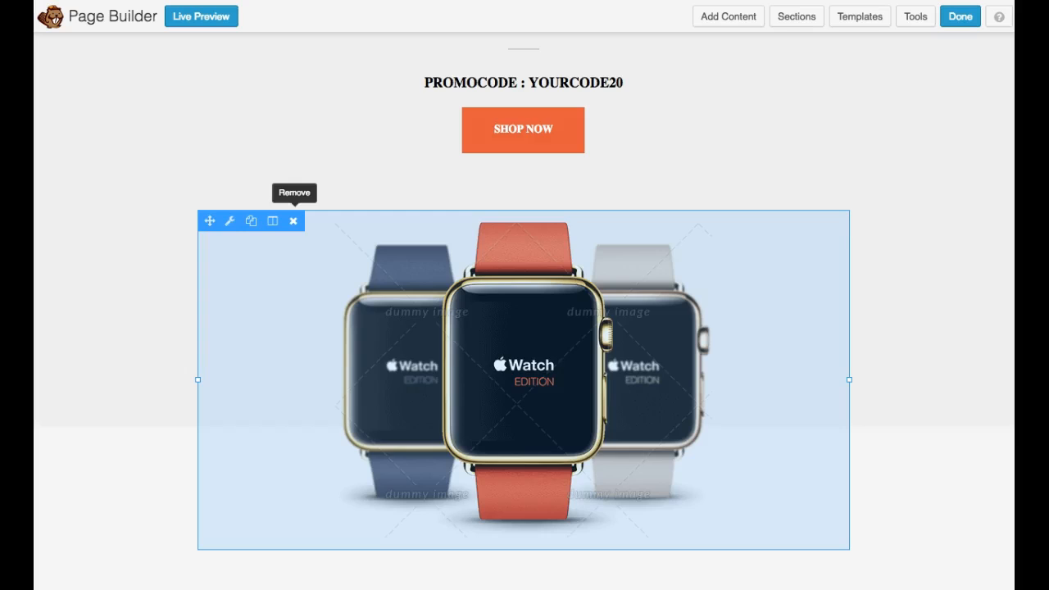
click(293, 221)
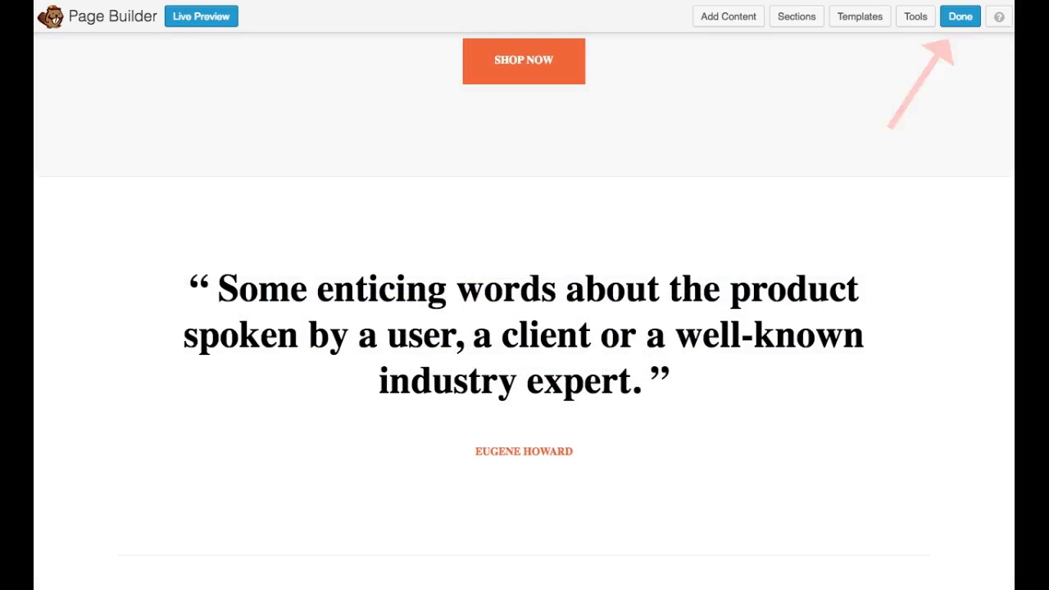
click(960, 17)
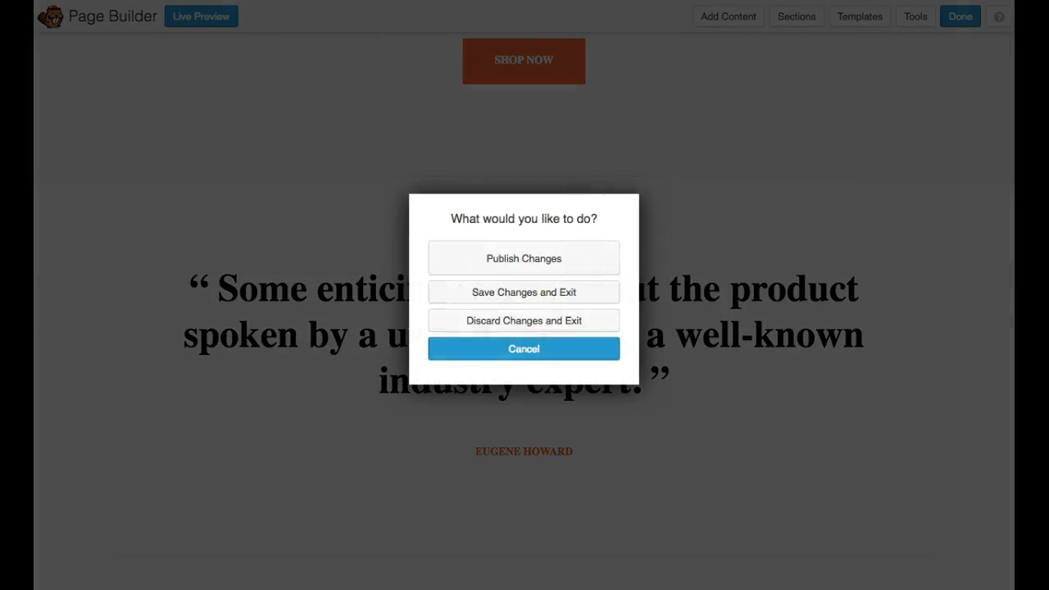